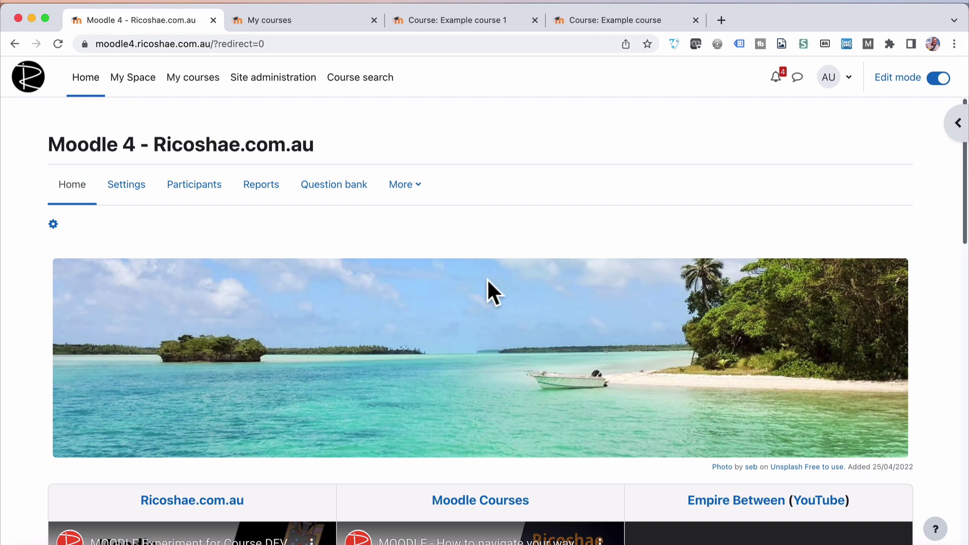
Step: Open the Theme selector under Appearance and change the default device's theme
click(259, 78)
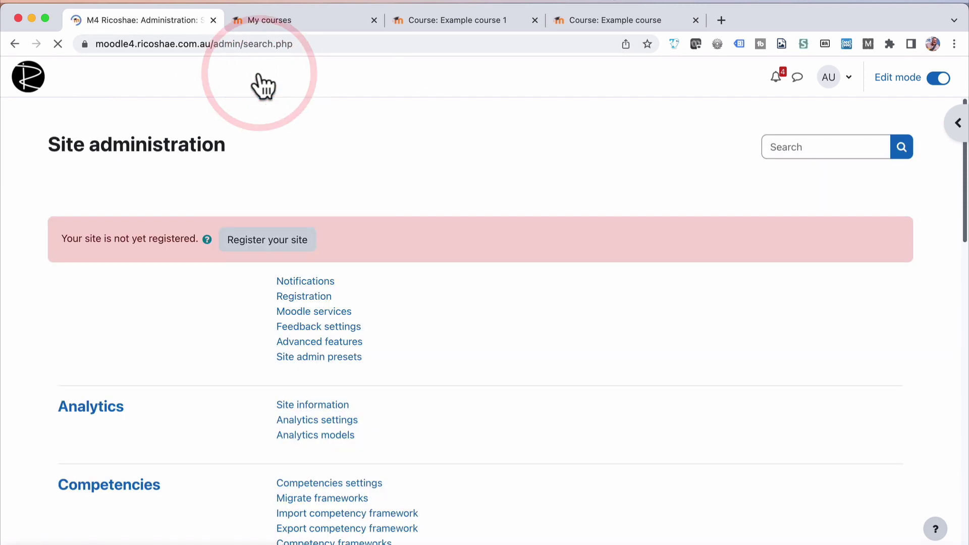
click(387, 189)
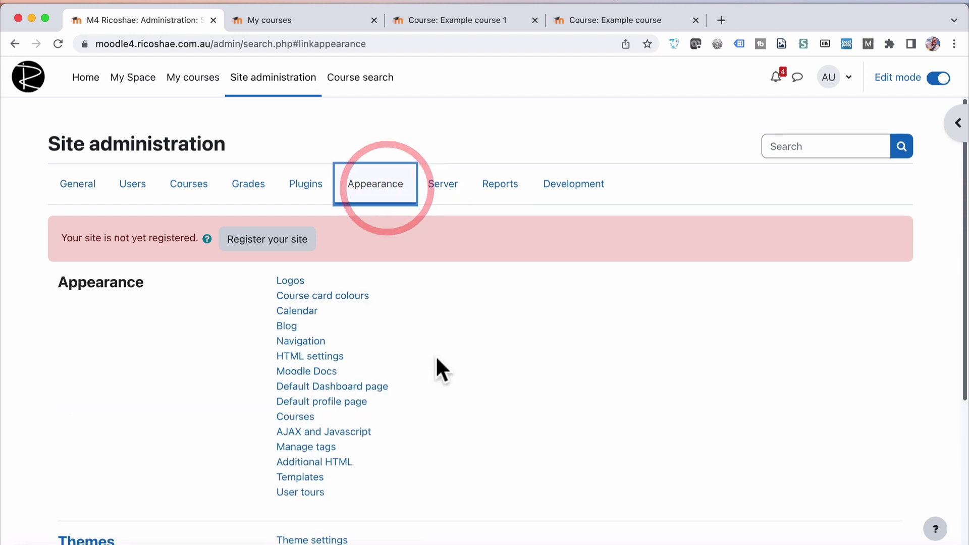
scroll(435, 355, down, 4)
click(333, 379)
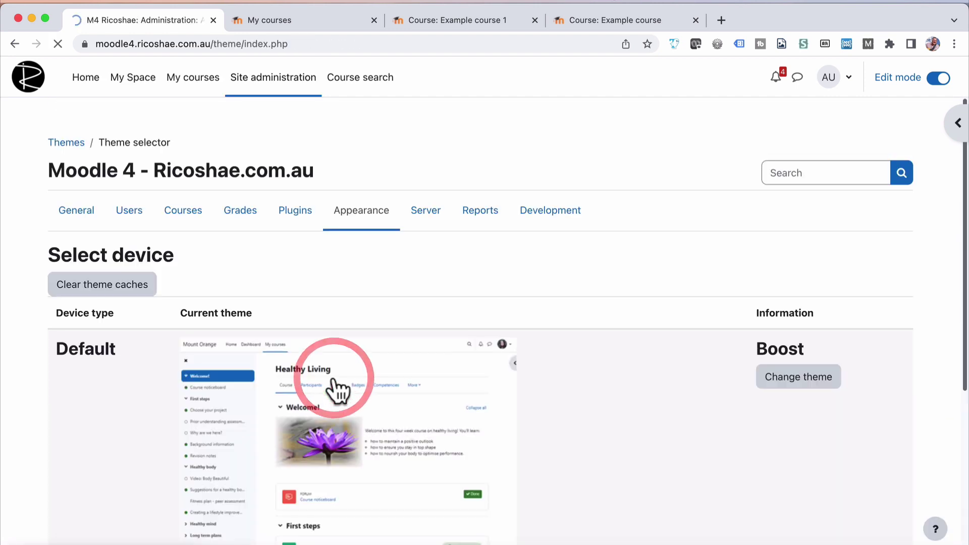
scroll(461, 439, down, 3)
scroll(704, 340, up, 3)
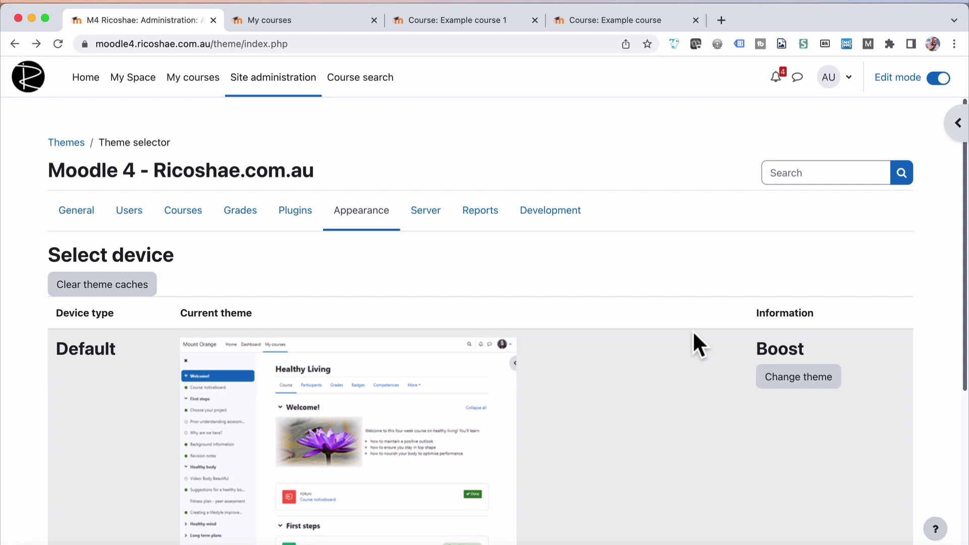
click(797, 379)
Step: Apply LearnR as the site default theme, confirm, and return to the home page
scroll(580, 328, down, 1)
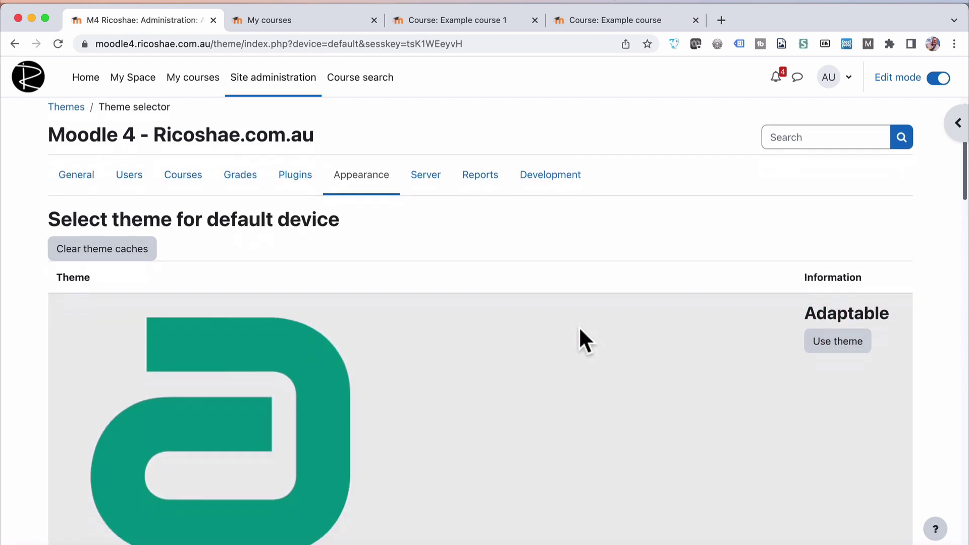
scroll(579, 329, down, 20)
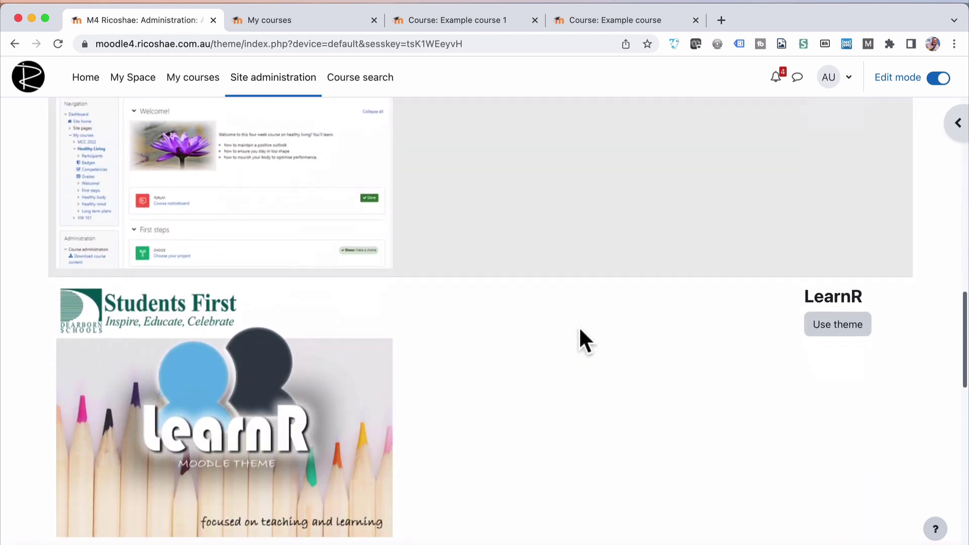
scroll(580, 329, down, 8)
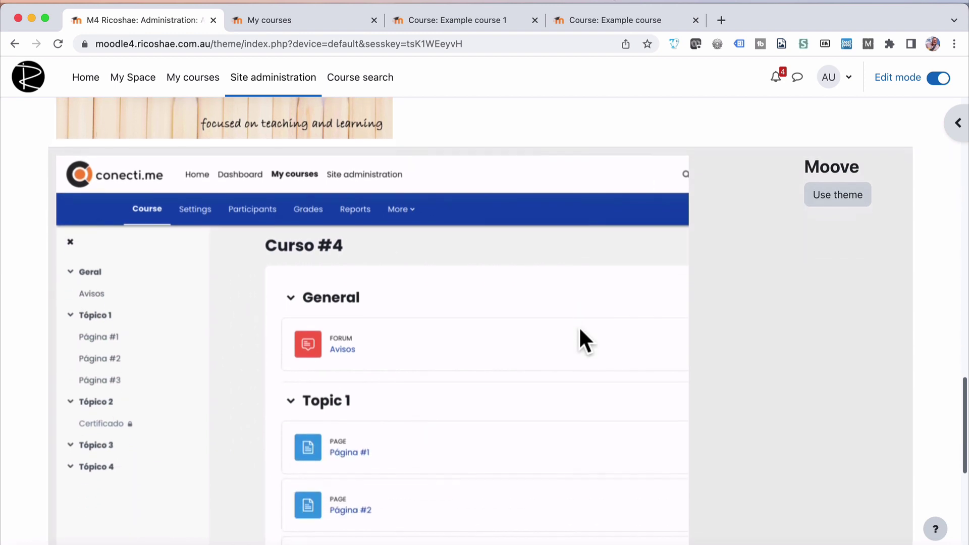
scroll(580, 329, up, 6)
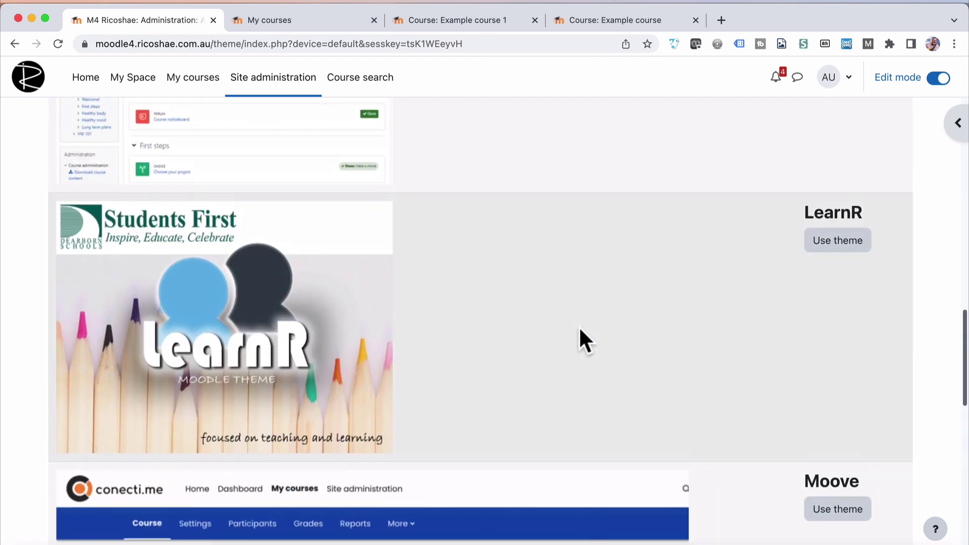
scroll(580, 326, down, 1)
click(830, 238)
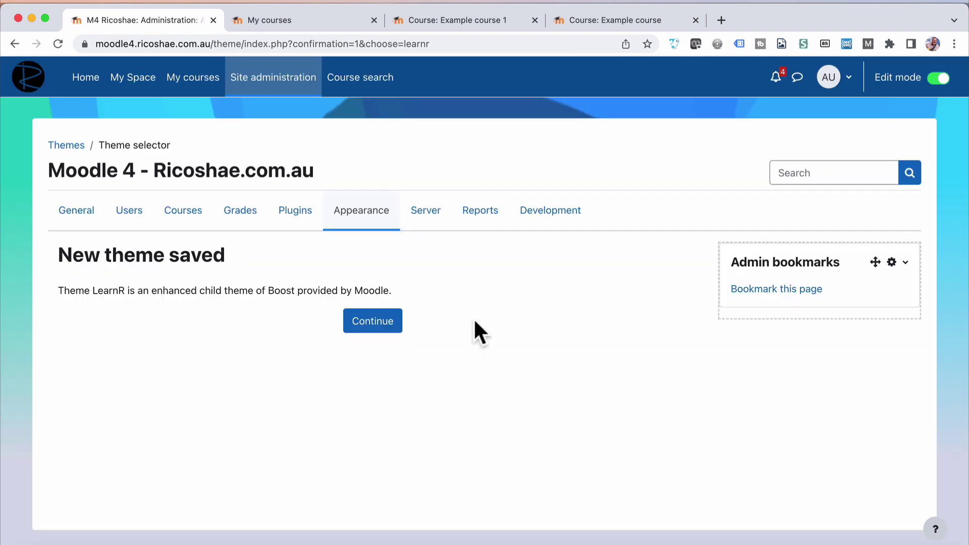
click(368, 320)
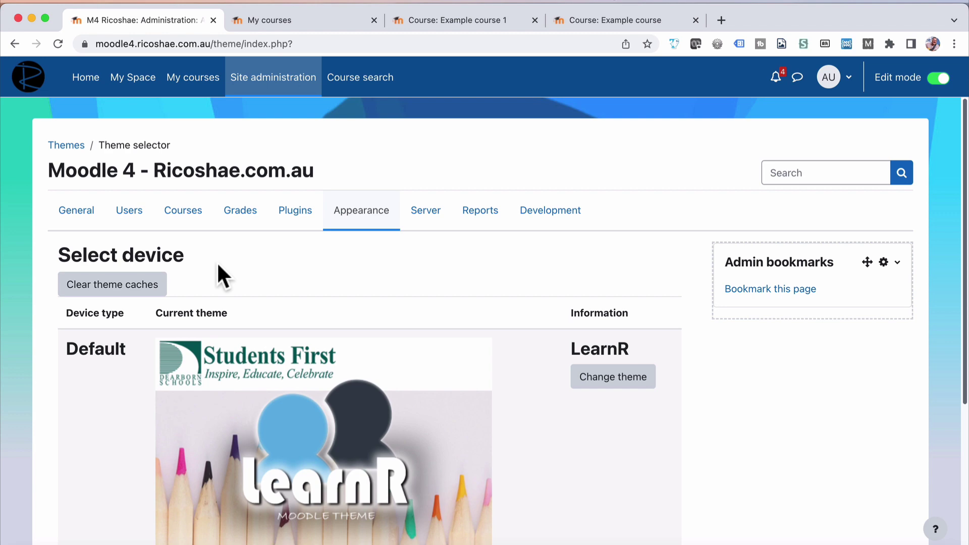
click(91, 83)
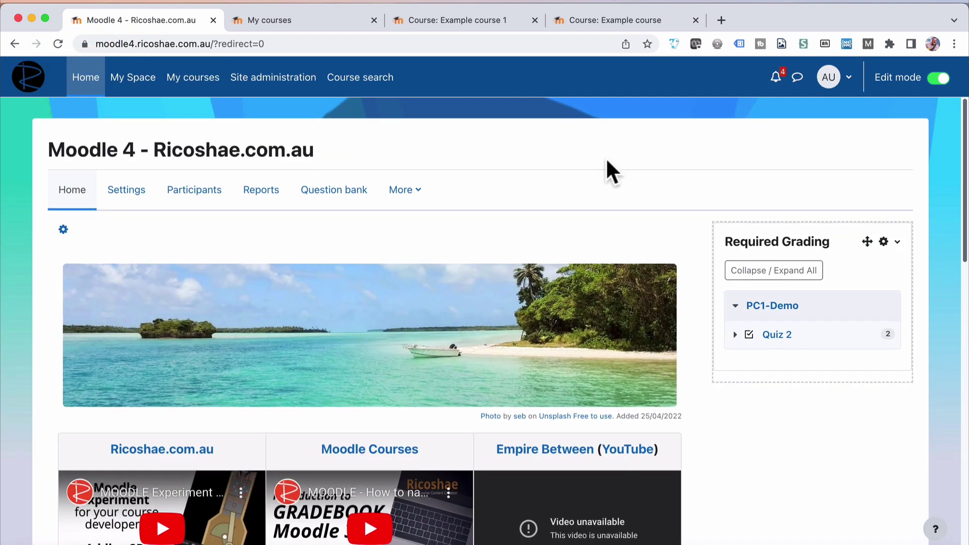
scroll(605, 156, down, 15)
Step: Scroll through the My courses overview to show the enrolled course cards
scroll(607, 161, up, 15)
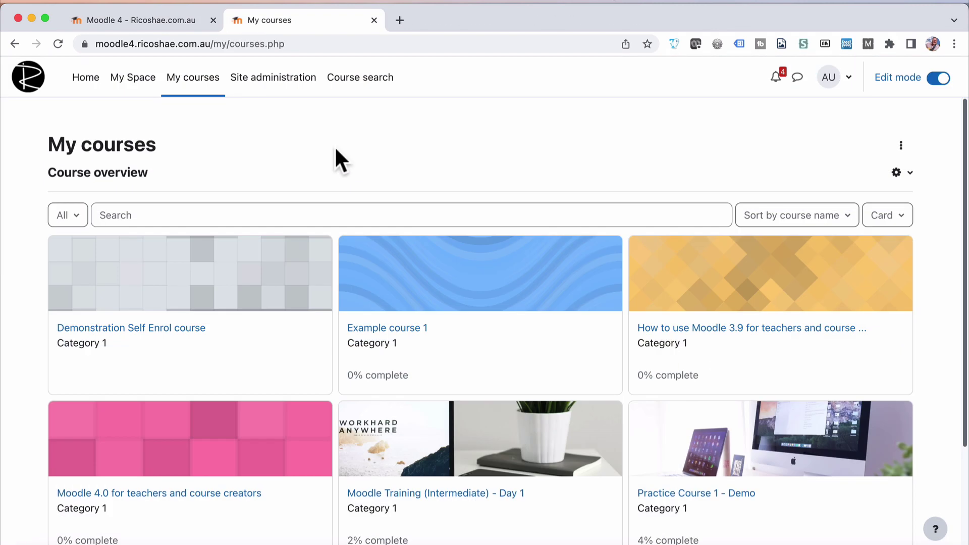
scroll(335, 146, down, 3)
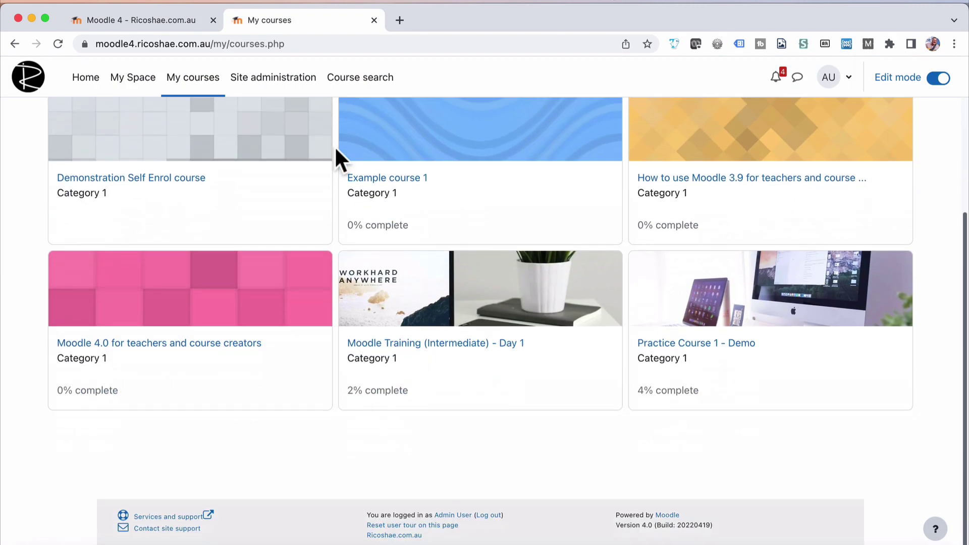
Step: Set Force theme to LearnR in Practice Course 1 - Demo's appearance settings and save
click(727, 353)
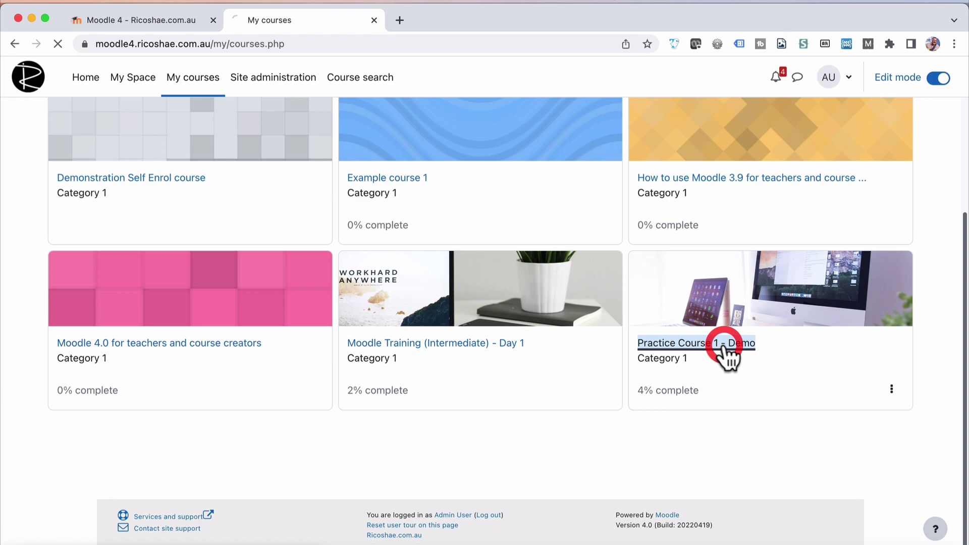
click(301, 184)
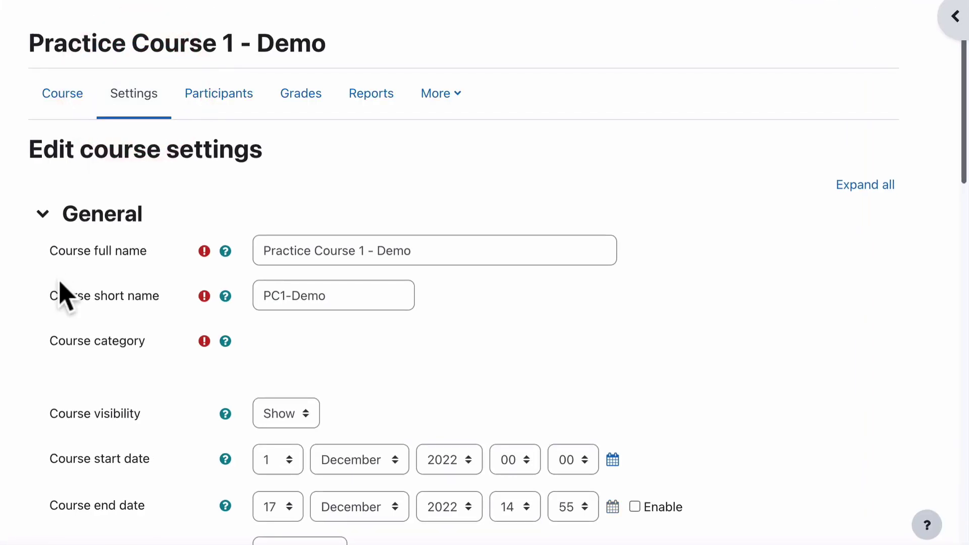
scroll(62, 295, down, 10)
scroll(62, 295, down, 5)
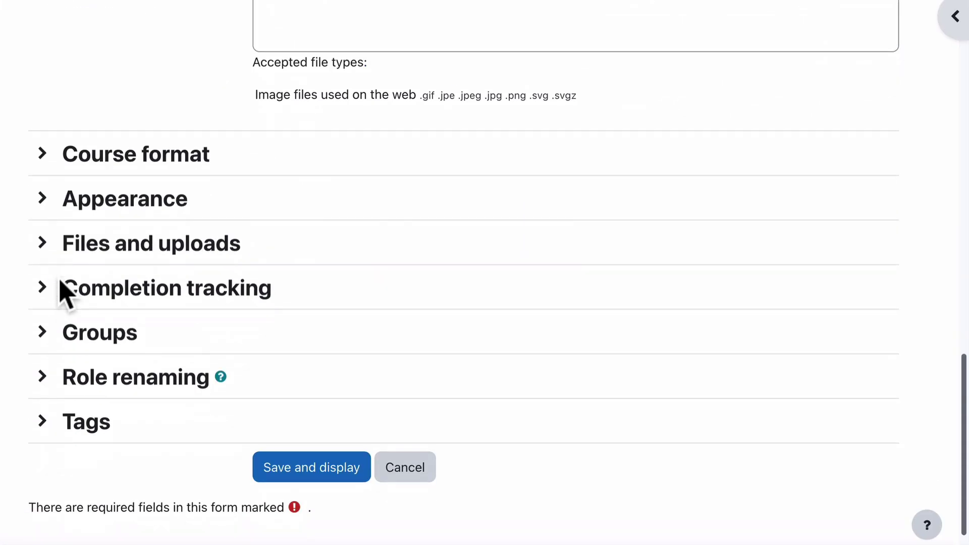
click(125, 199)
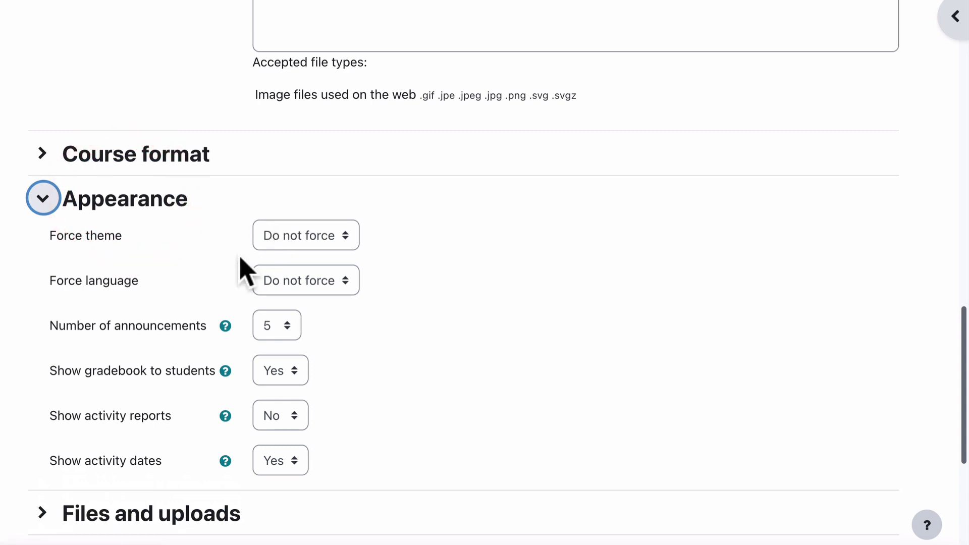
click(326, 245)
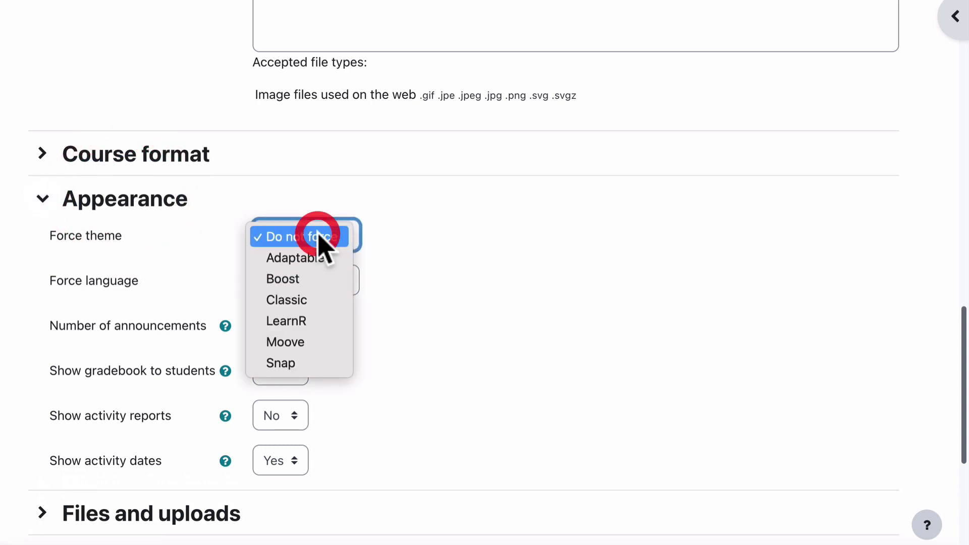
click(295, 327)
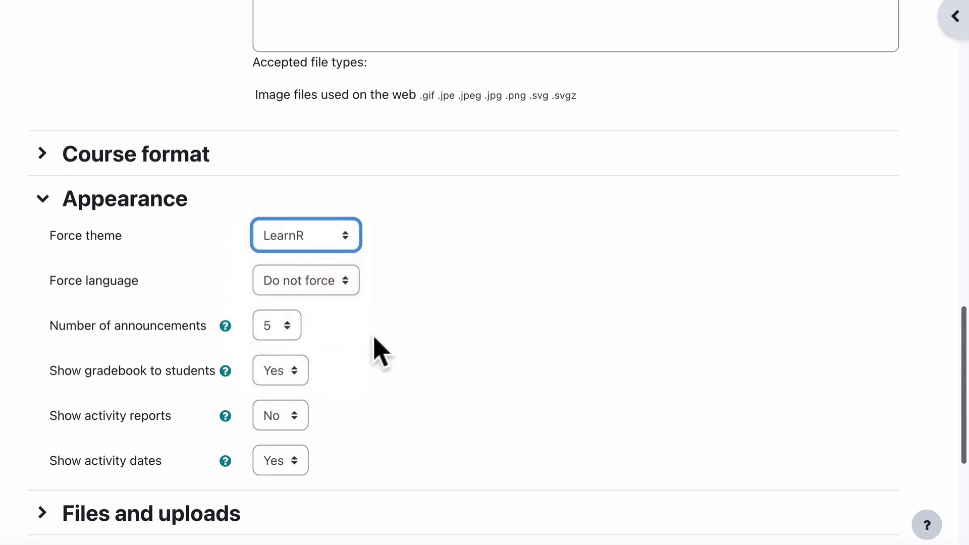
scroll(373, 346, down, 7)
click(318, 385)
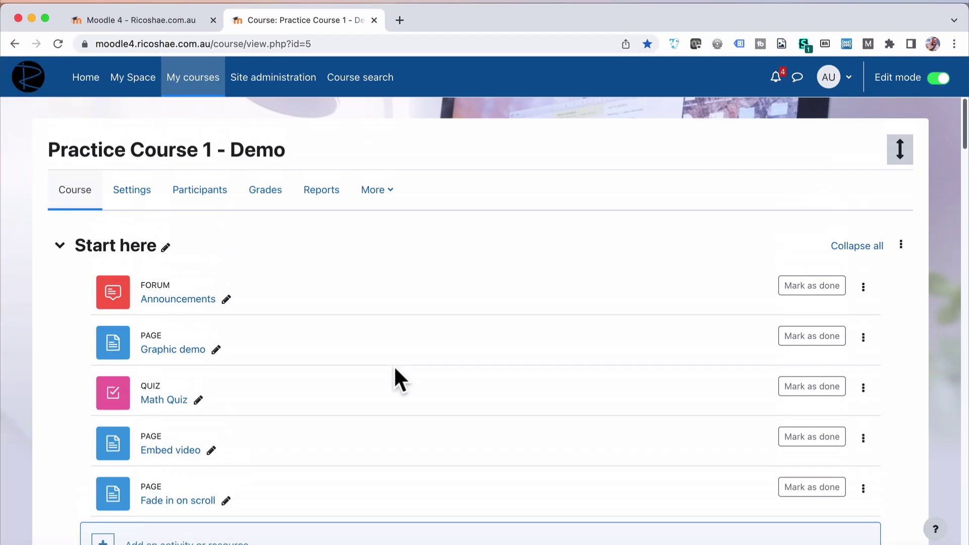
Step: Open Moodle Training (Intermediate) - Day 1 from My courses in a new tab
super+click(209, 88)
click(477, 11)
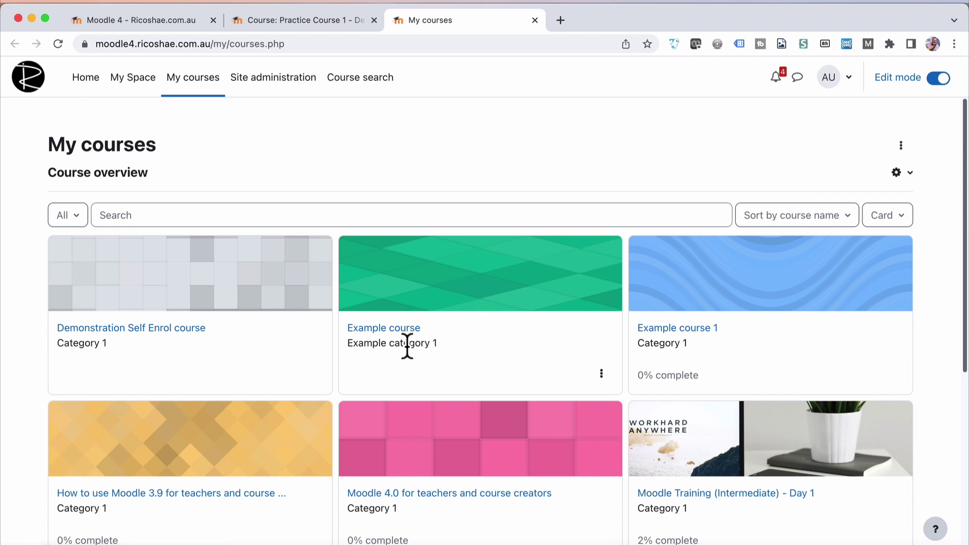
scroll(518, 396, down, 5)
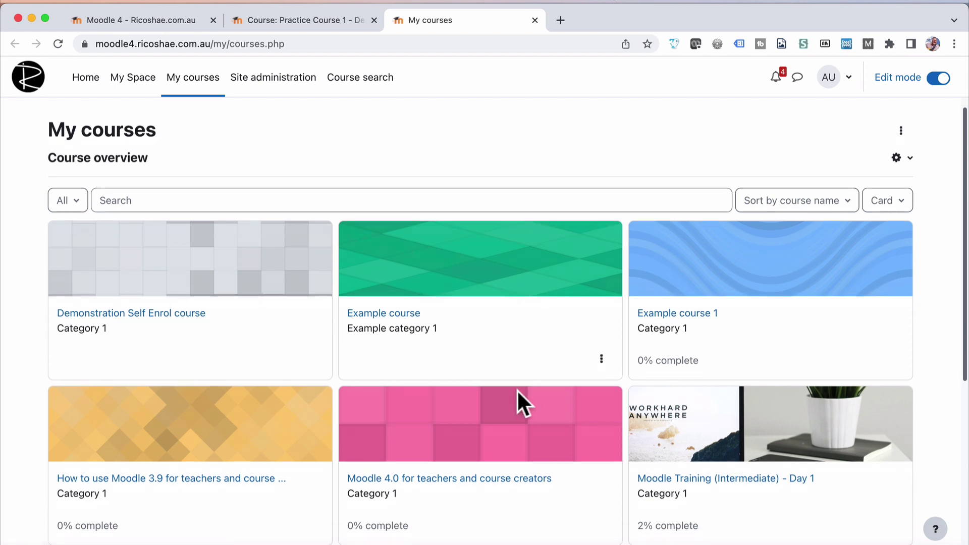
scroll(516, 394, down, 3)
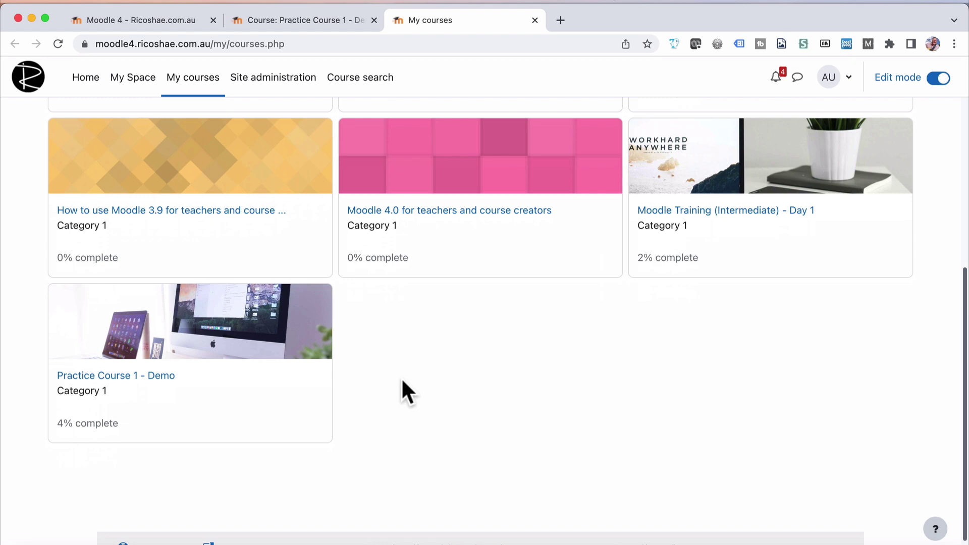
click(712, 211)
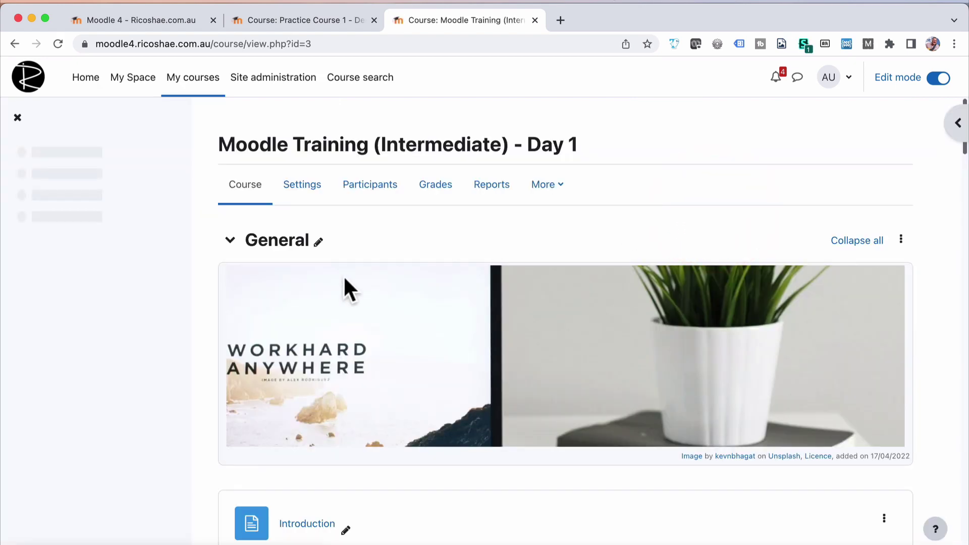
scroll(382, 387, down, 15)
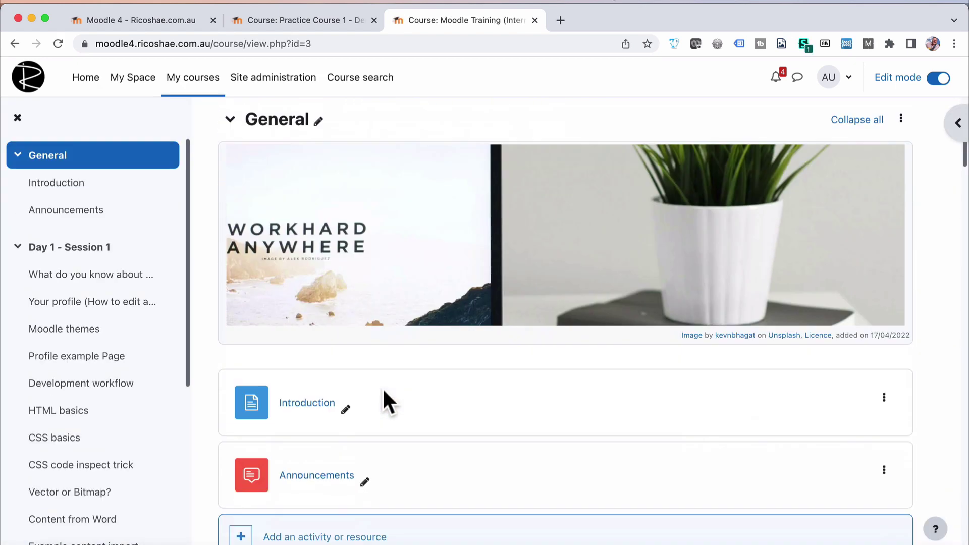
scroll(344, 217, up, 15)
Step: Go back through the earlier tabs to the home page and open Site administration
click(314, 16)
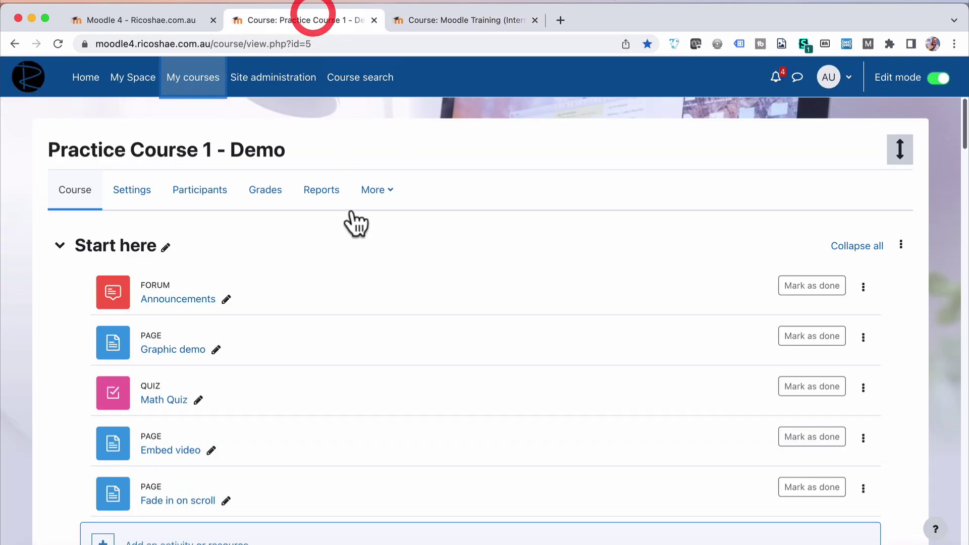
scroll(352, 317, down, 1)
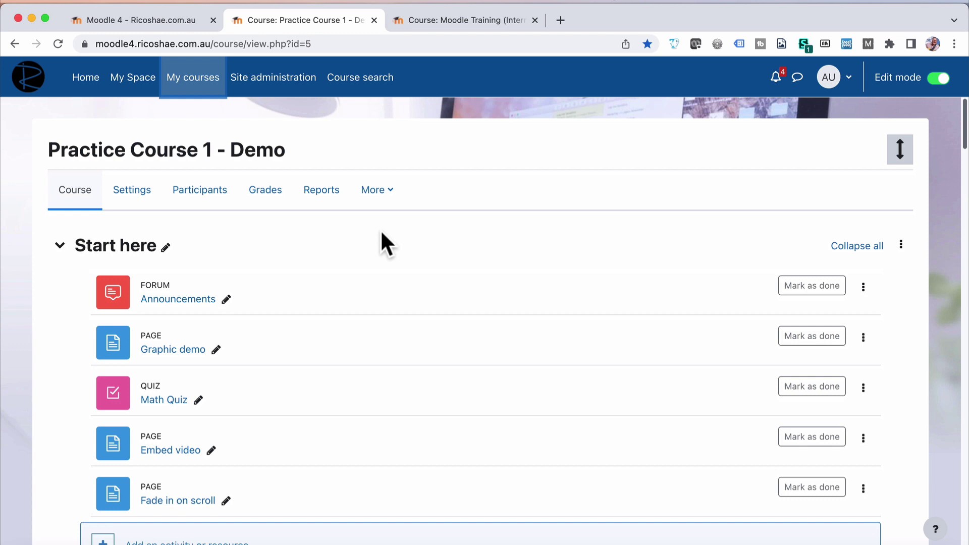
click(140, 19)
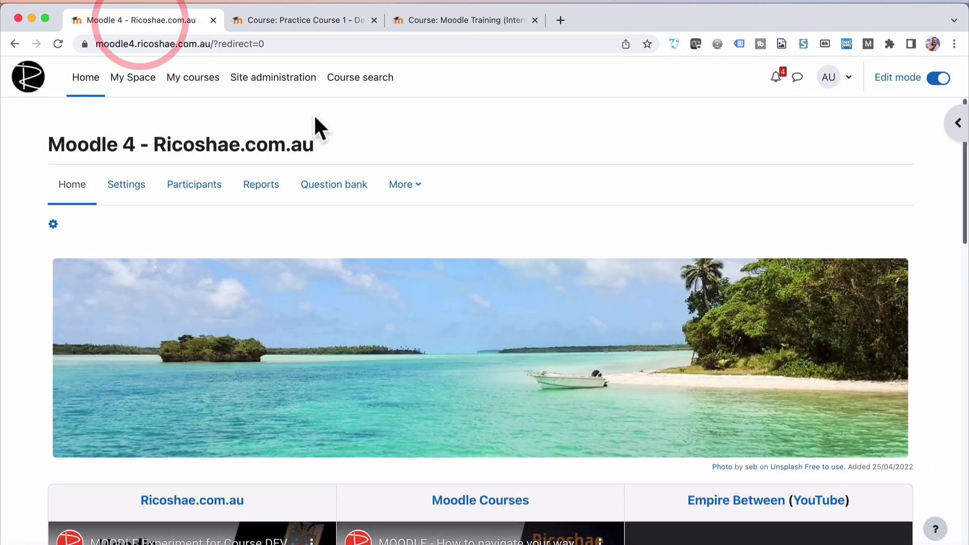
click(285, 89)
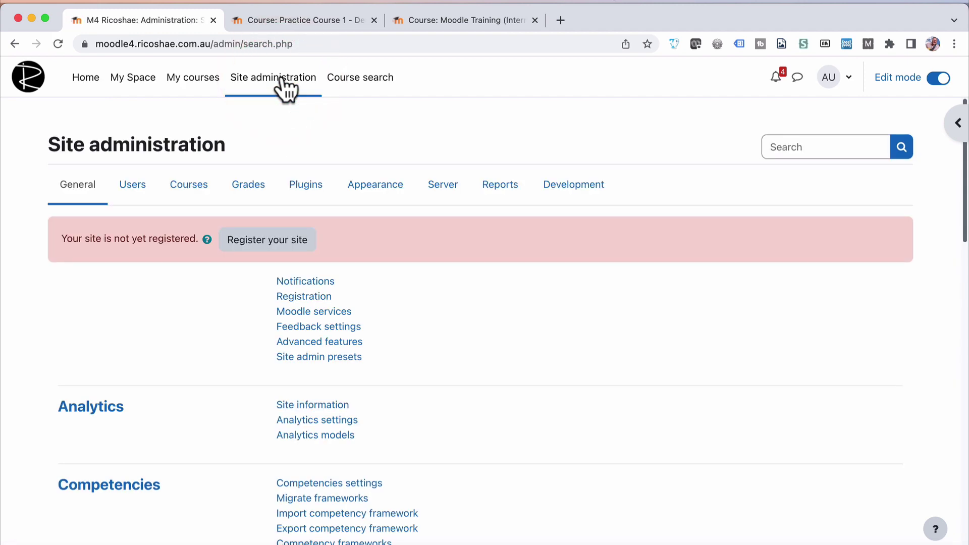
Step: Tick Allow category themes on the Appearance > Theme settings page
click(386, 191)
scroll(389, 194, down, 6)
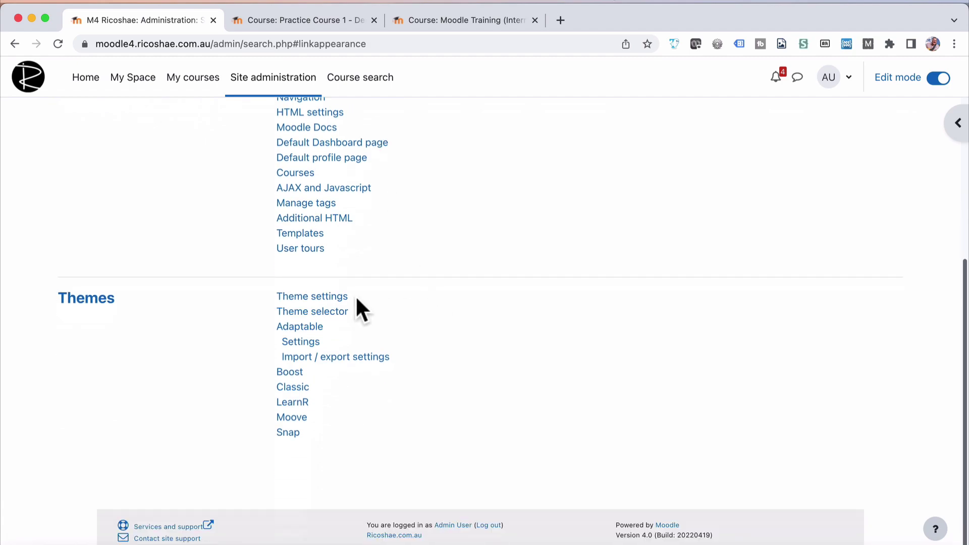
click(326, 297)
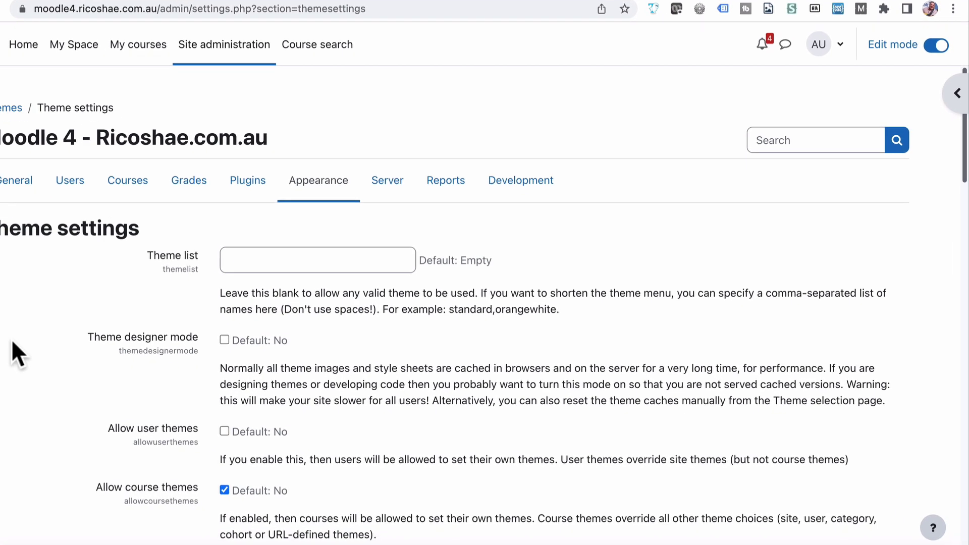
scroll(17, 356, down, 6)
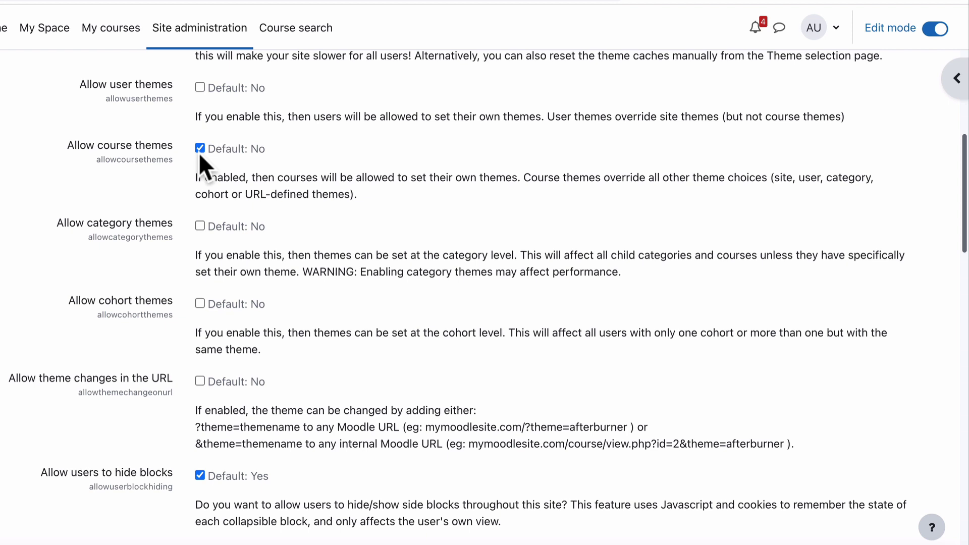
click(1, 195)
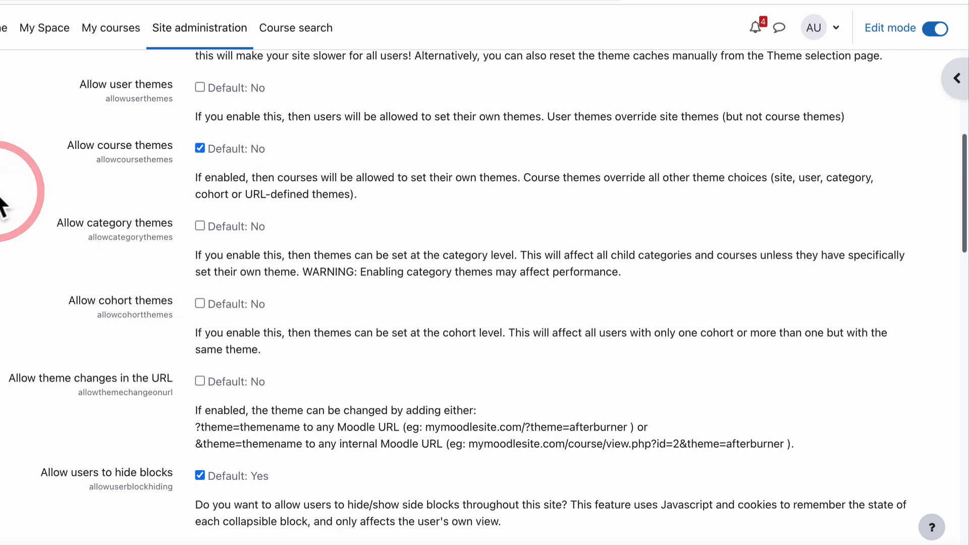
click(200, 225)
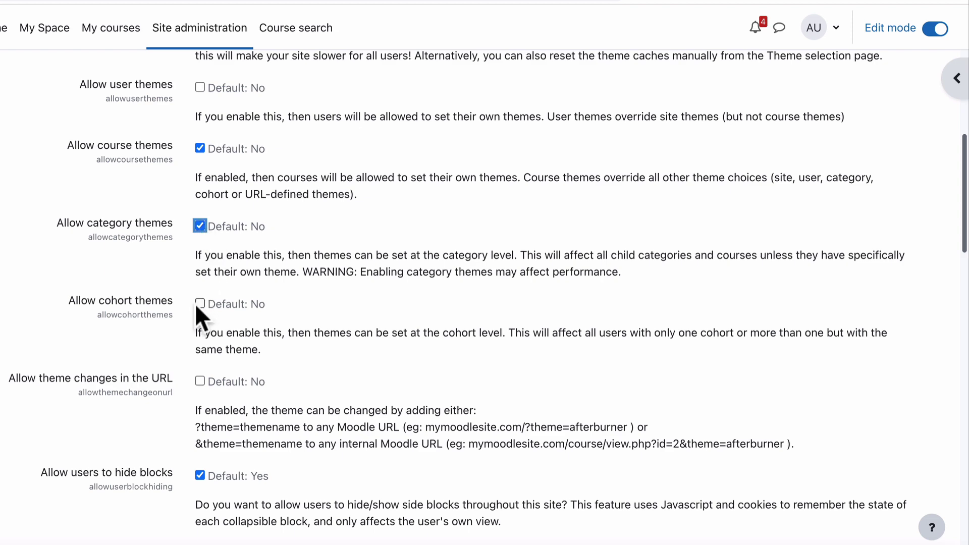
Step: Review the remaining theme settings, including the ?theme=themename example, and save the changes
scroll(1, 447, down, 2)
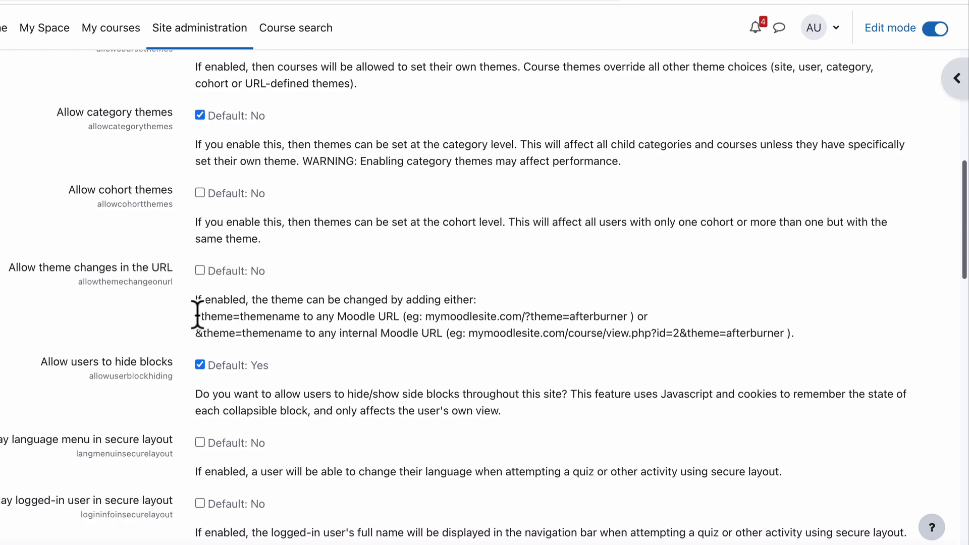
drag(196, 315, 300, 317)
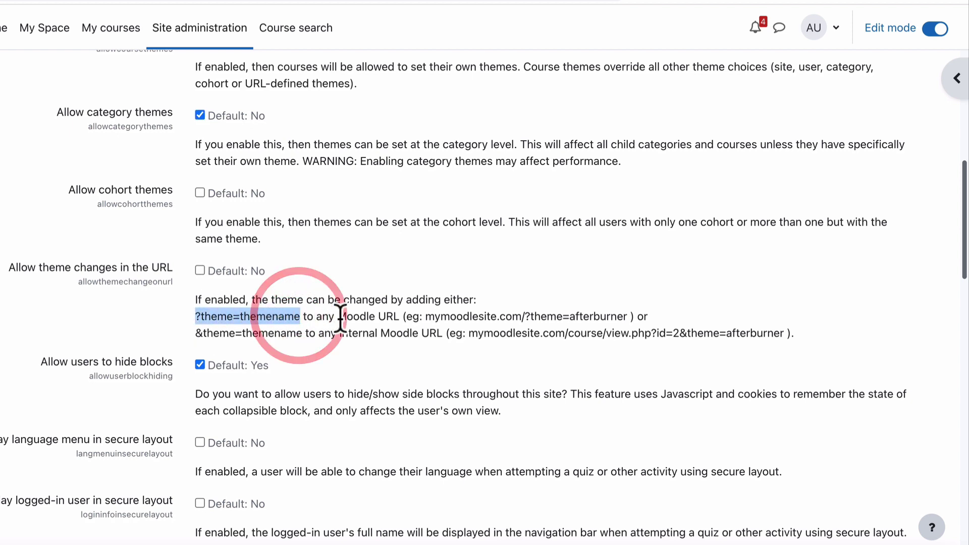
click(3, 217)
scroll(1, 227, up, 2)
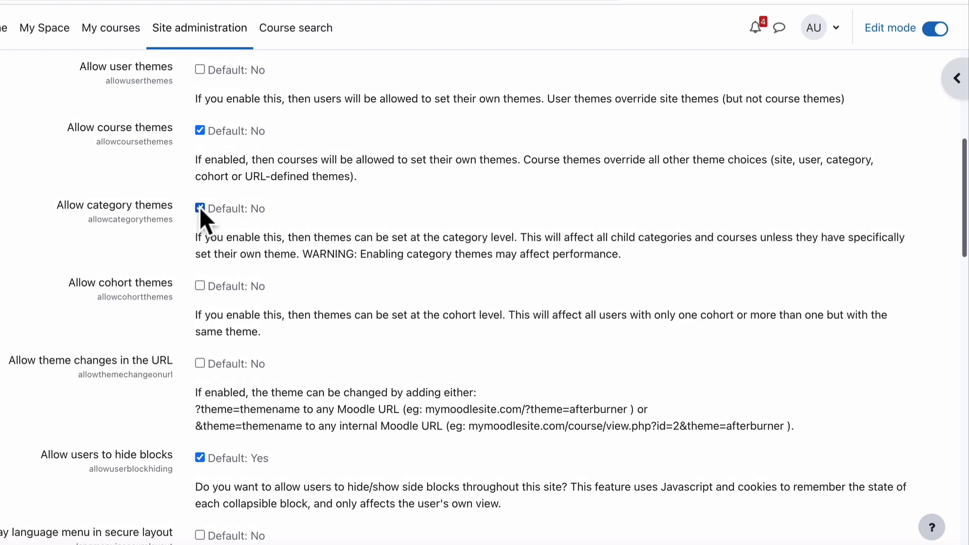
scroll(26, 225, down, 20)
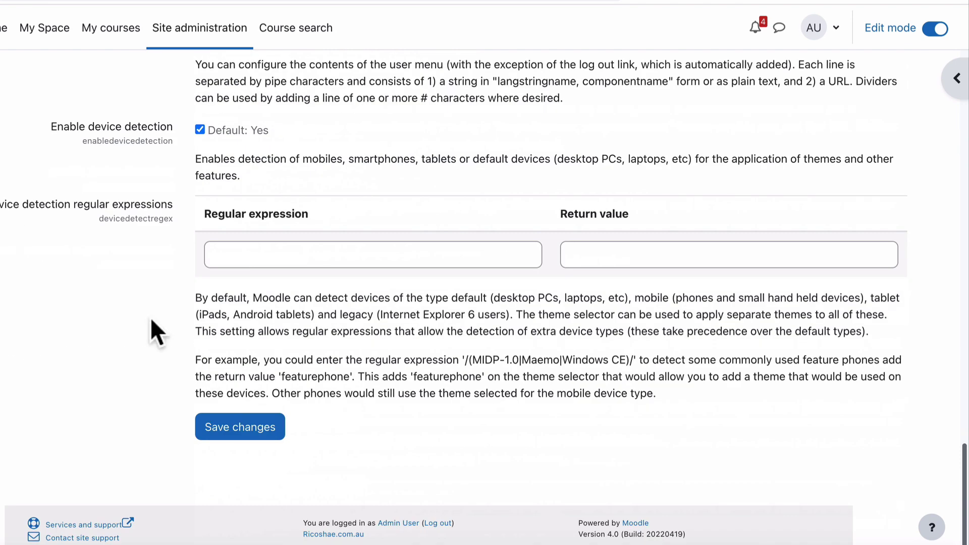
click(223, 429)
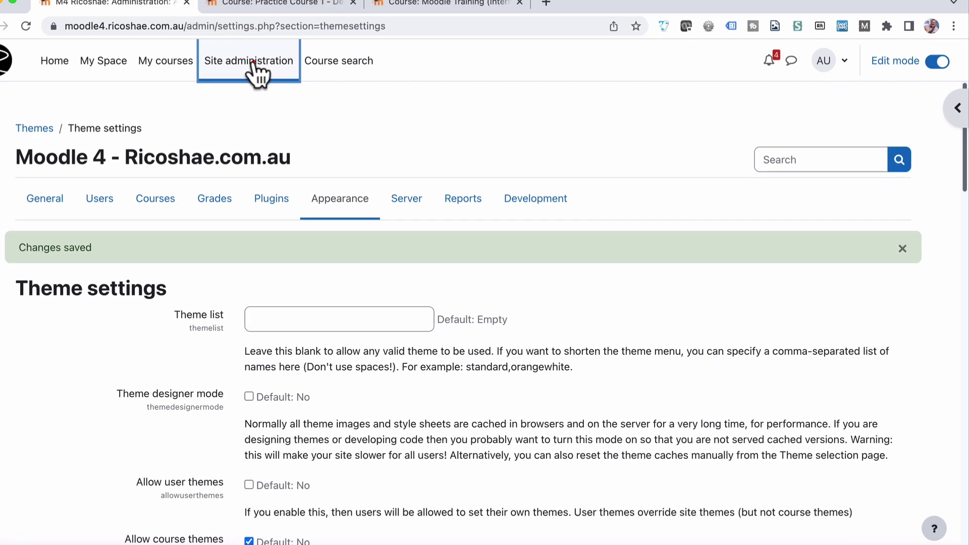
Step: Open Example category 1's edit form from Manage courses and categories
click(252, 61)
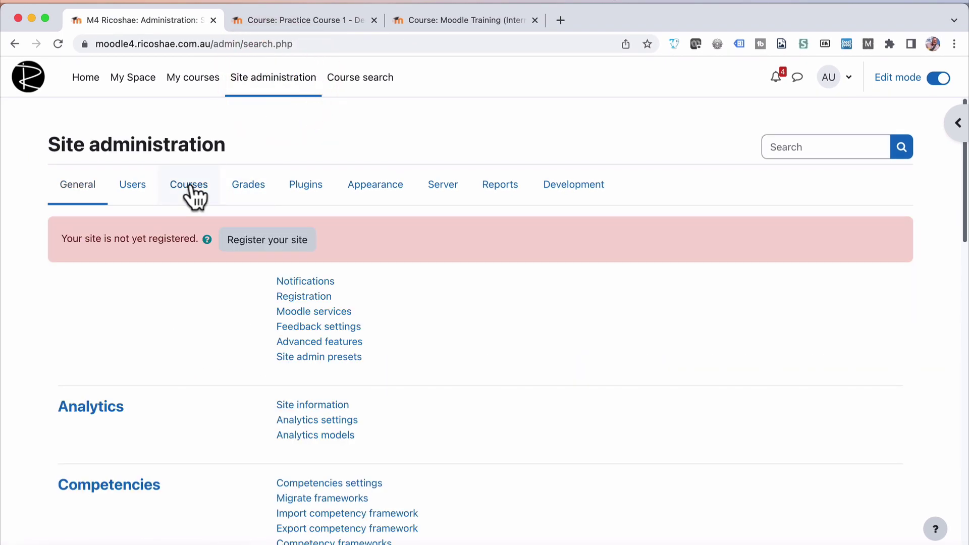
click(192, 190)
click(318, 283)
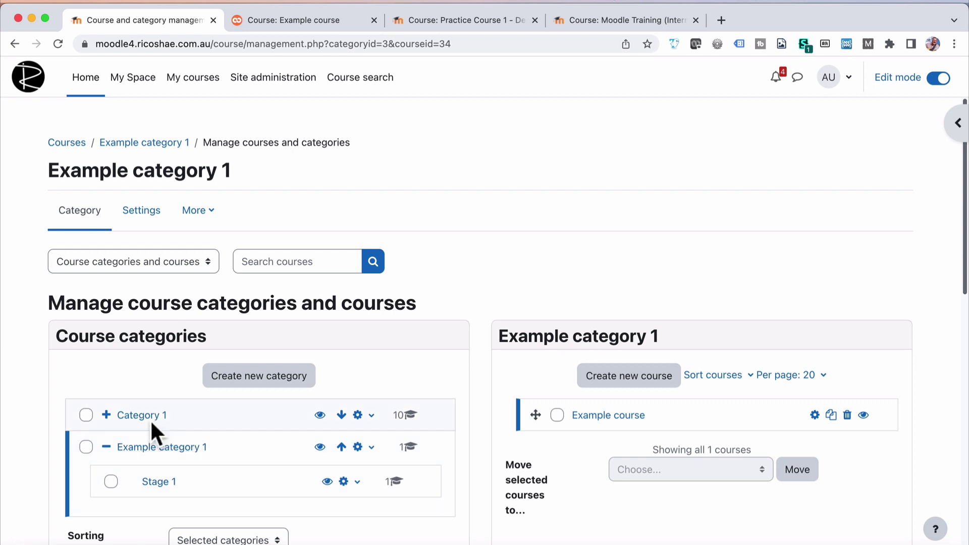
click(165, 447)
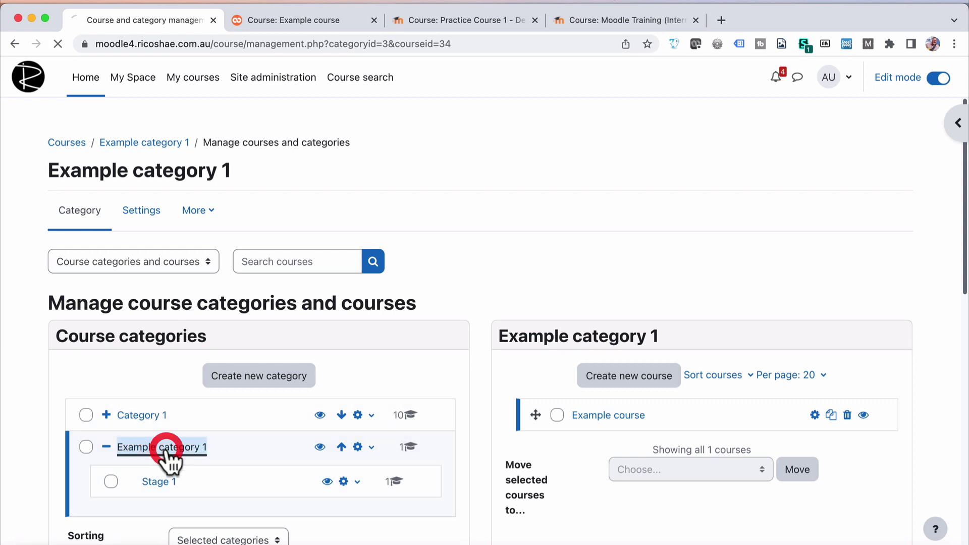
click(361, 447)
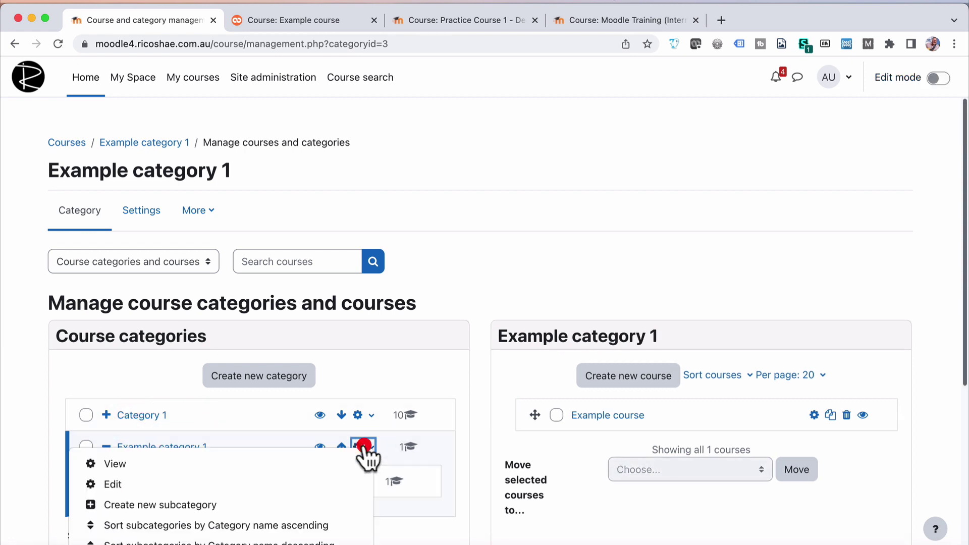
click(272, 484)
Step: Change Example category 1's Force theme from Snap to Moove
scroll(92, 405, down, 6)
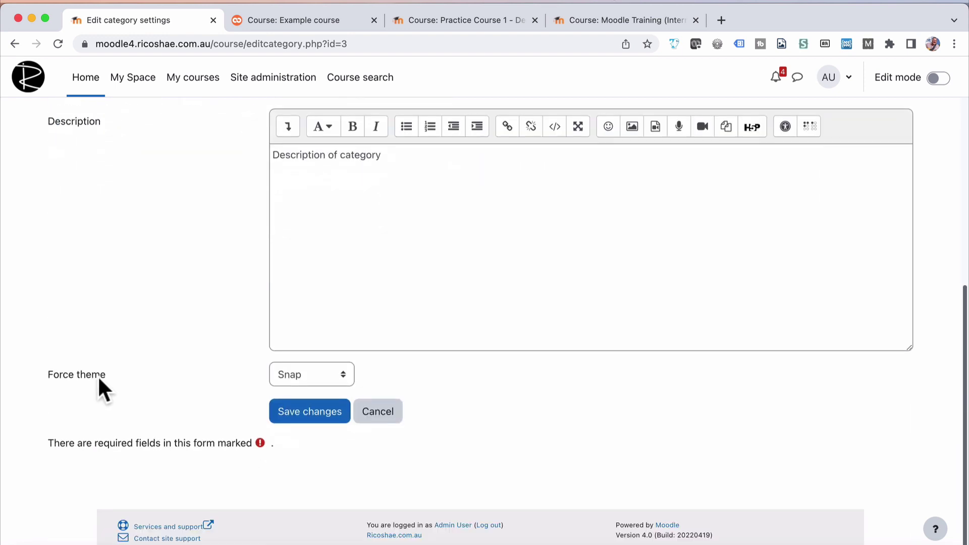
click(68, 374)
click(292, 374)
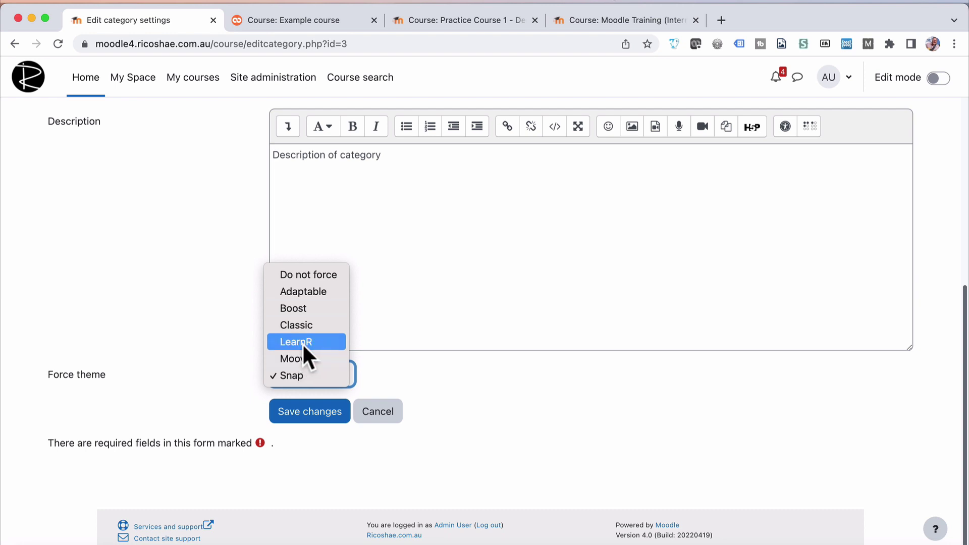
click(300, 359)
Step: Save the category settings, then view Example course in a new tab and inspect its topics
click(314, 422)
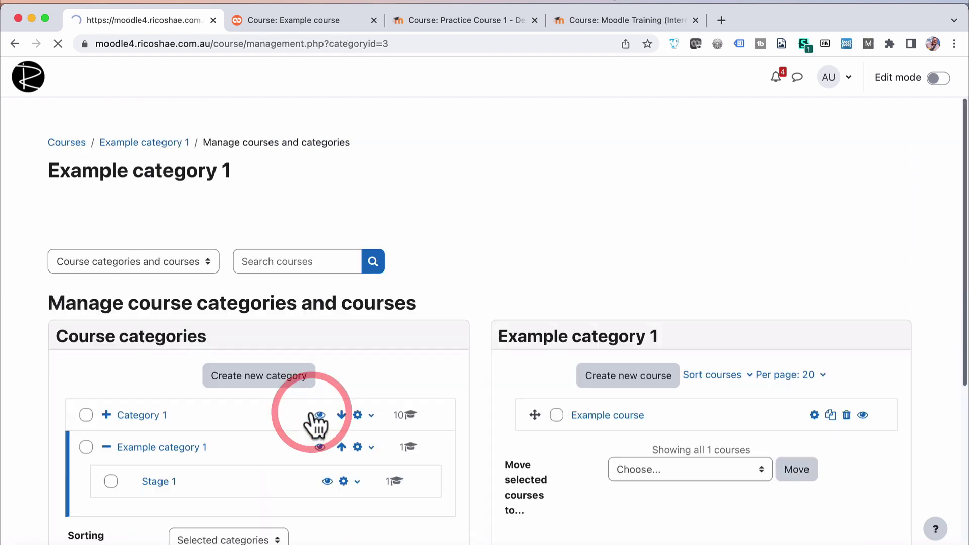
scroll(402, 417, down, 3)
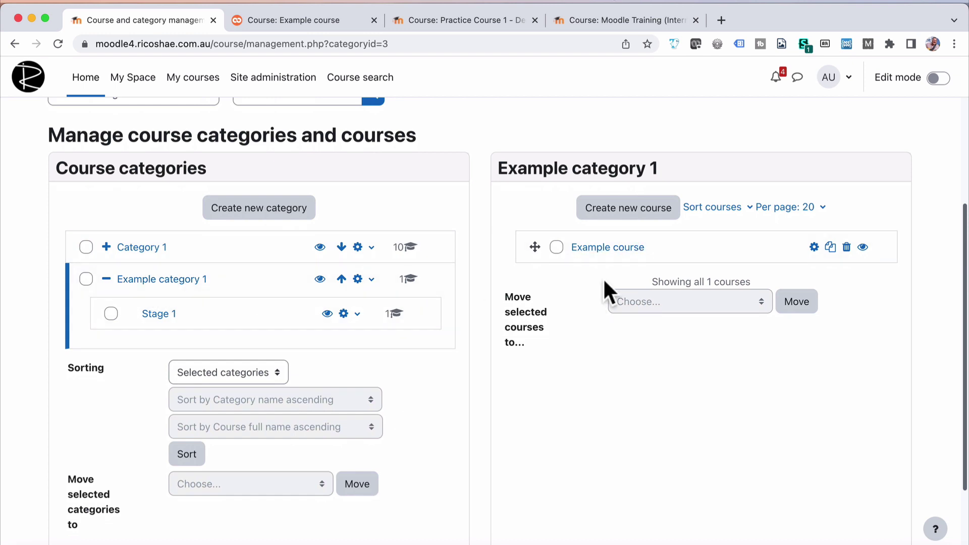
click(633, 251)
scroll(600, 298, down, 10)
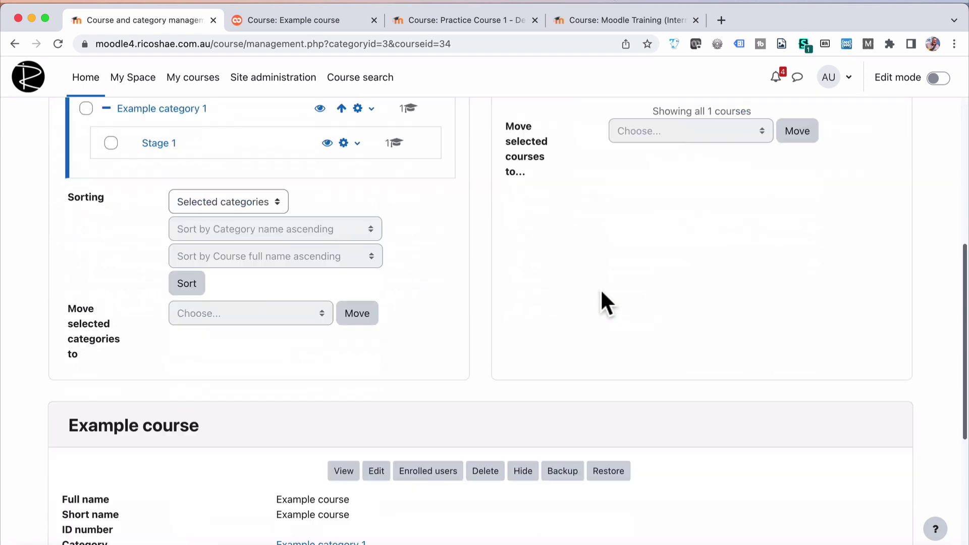
super+click(344, 189)
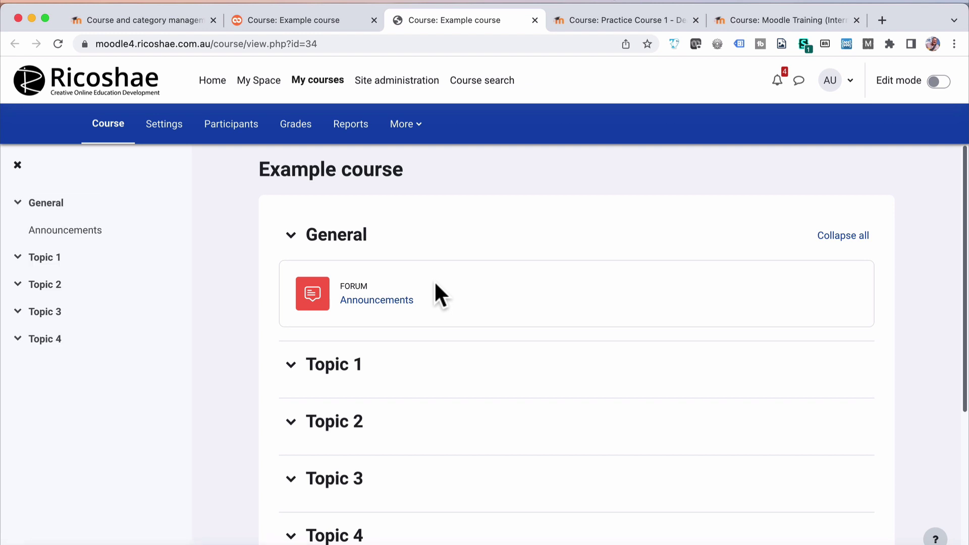
scroll(435, 285, down, 5)
scroll(435, 285, up, 4)
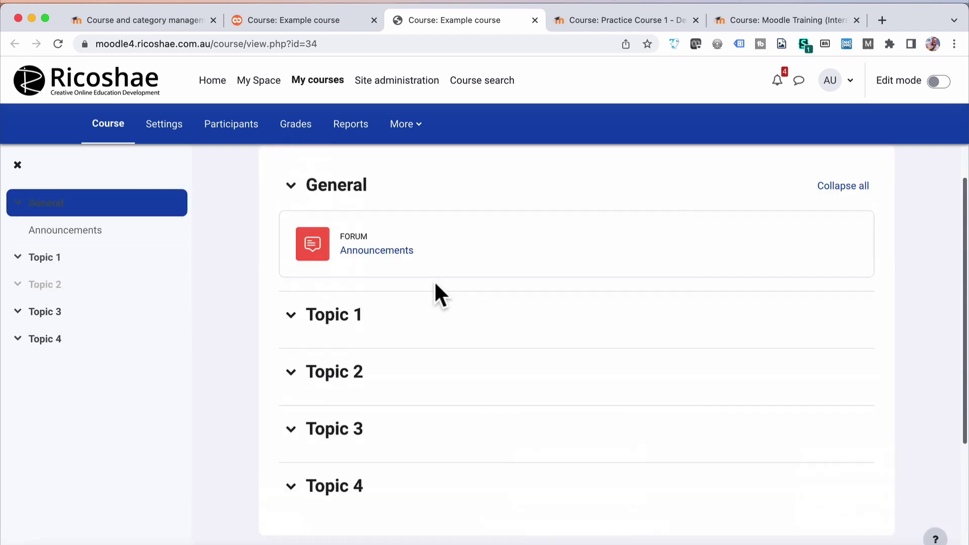
scroll(435, 285, down, 5)
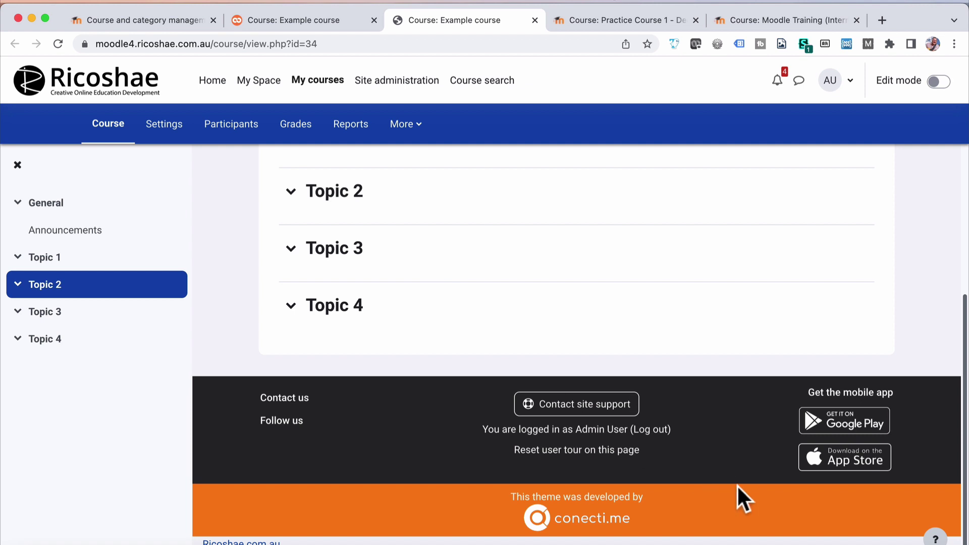
scroll(486, 409, up, 5)
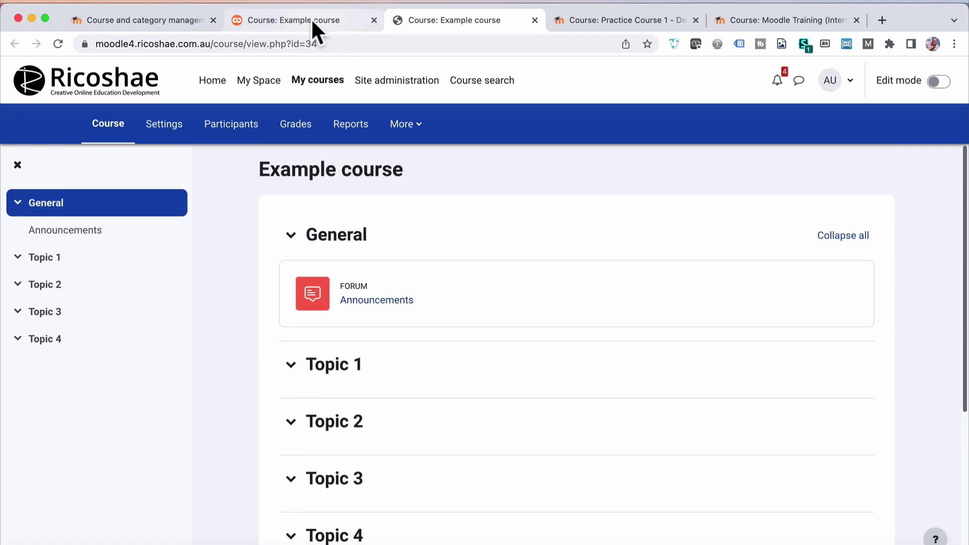
Step: Return to course management and open Category 1 to list its 10 courses
click(192, 20)
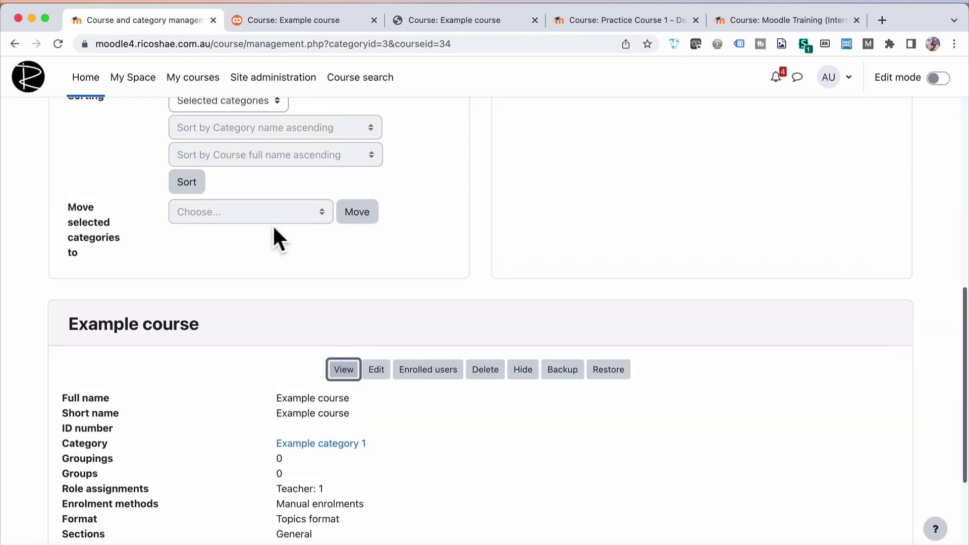
scroll(274, 228, up, 10)
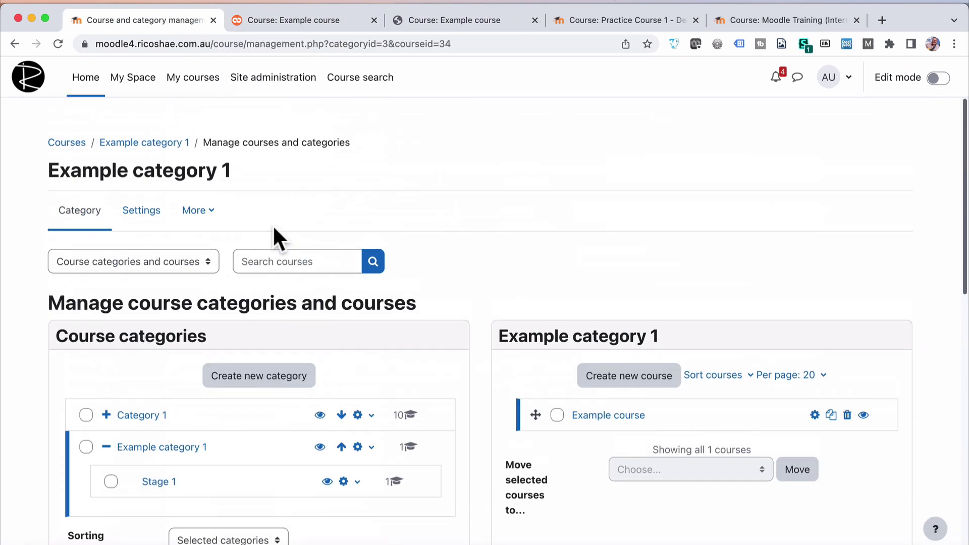
scroll(273, 225, down, 5)
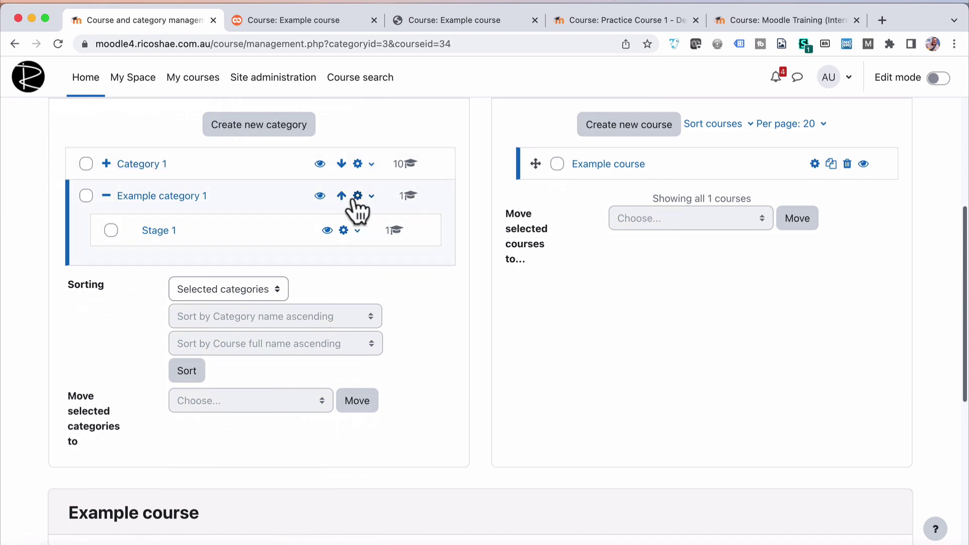
click(145, 164)
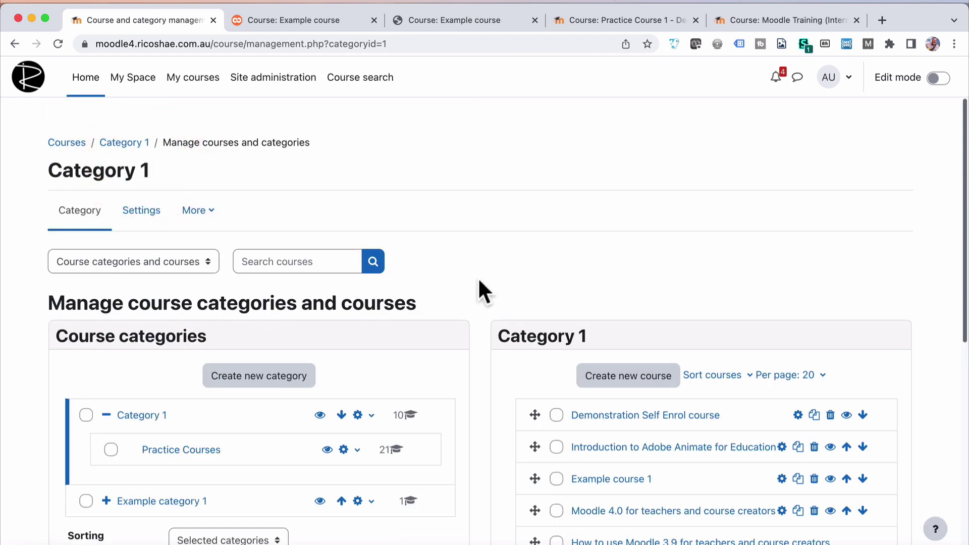
scroll(670, 431, down, 6)
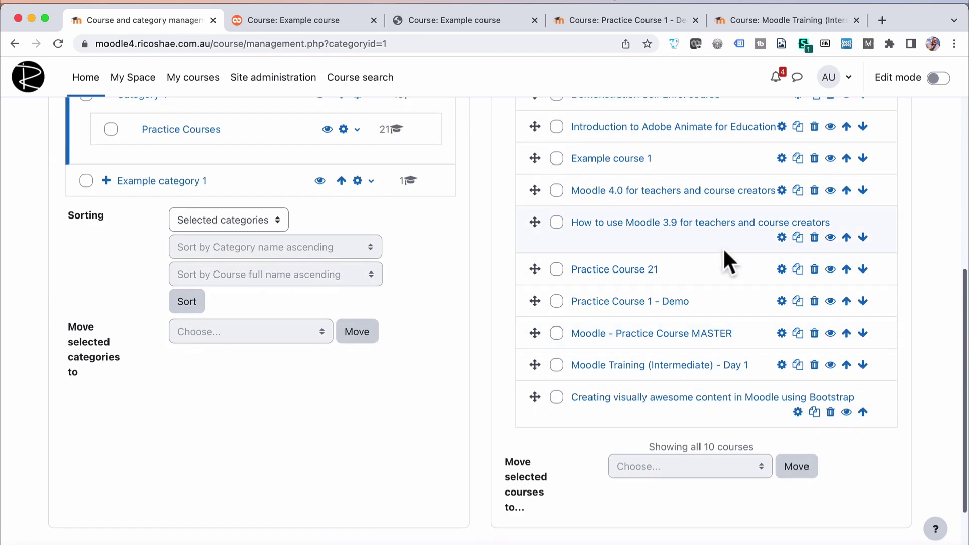
scroll(280, 193, up, 2)
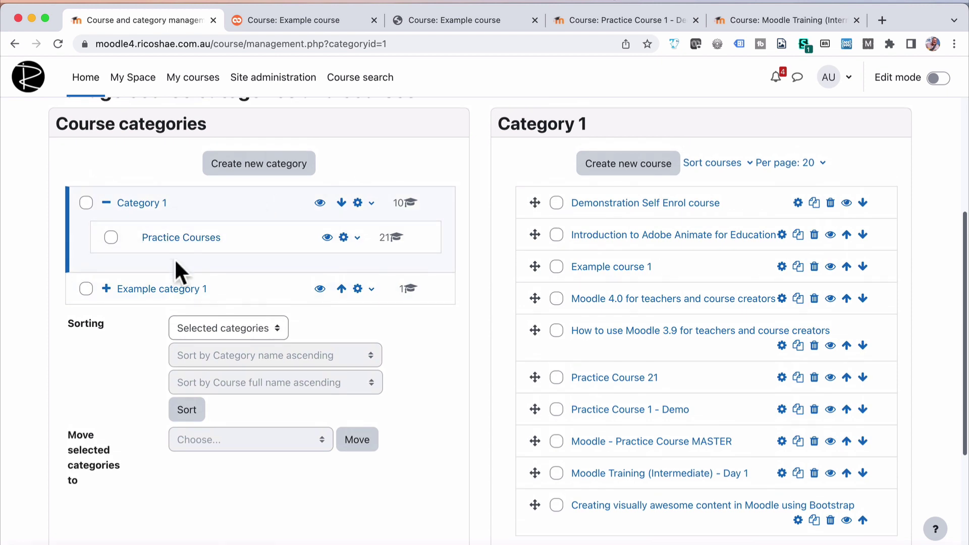